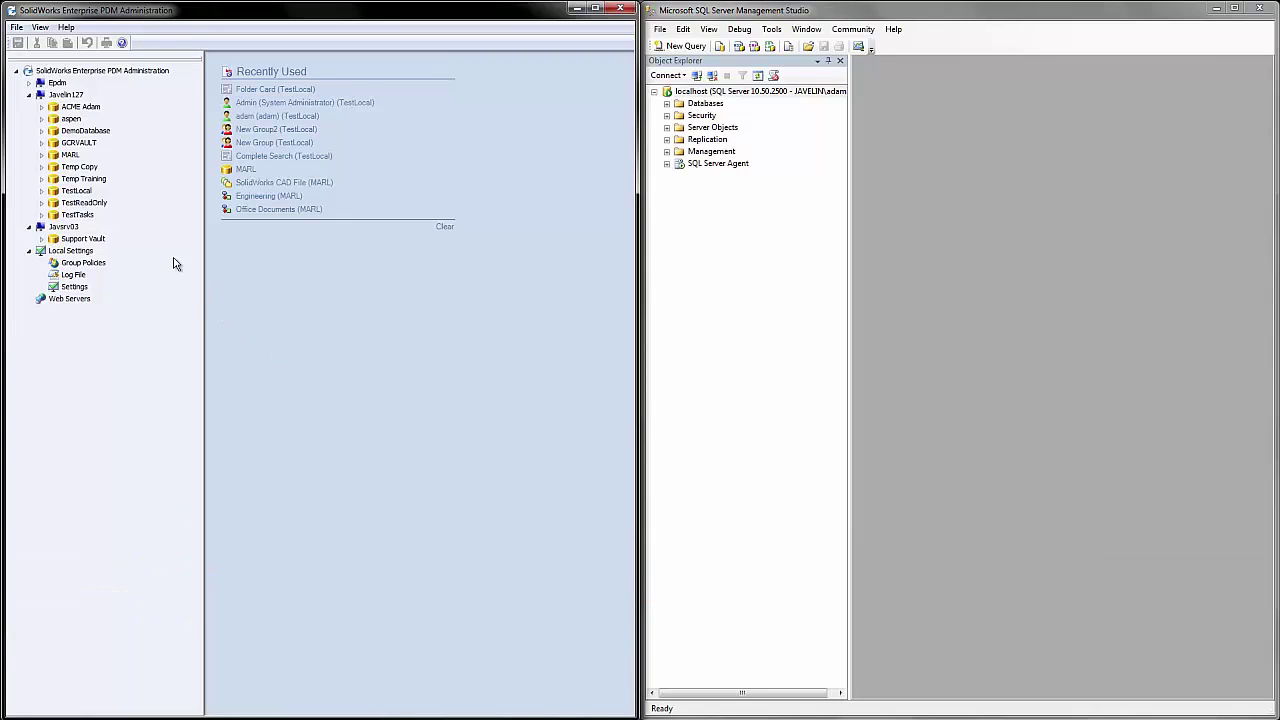
# - Launch Collect Support Information for TestLocal with all eight logs selected, then reach Create SQL Backup
pyautogui.rightClick(84, 192)
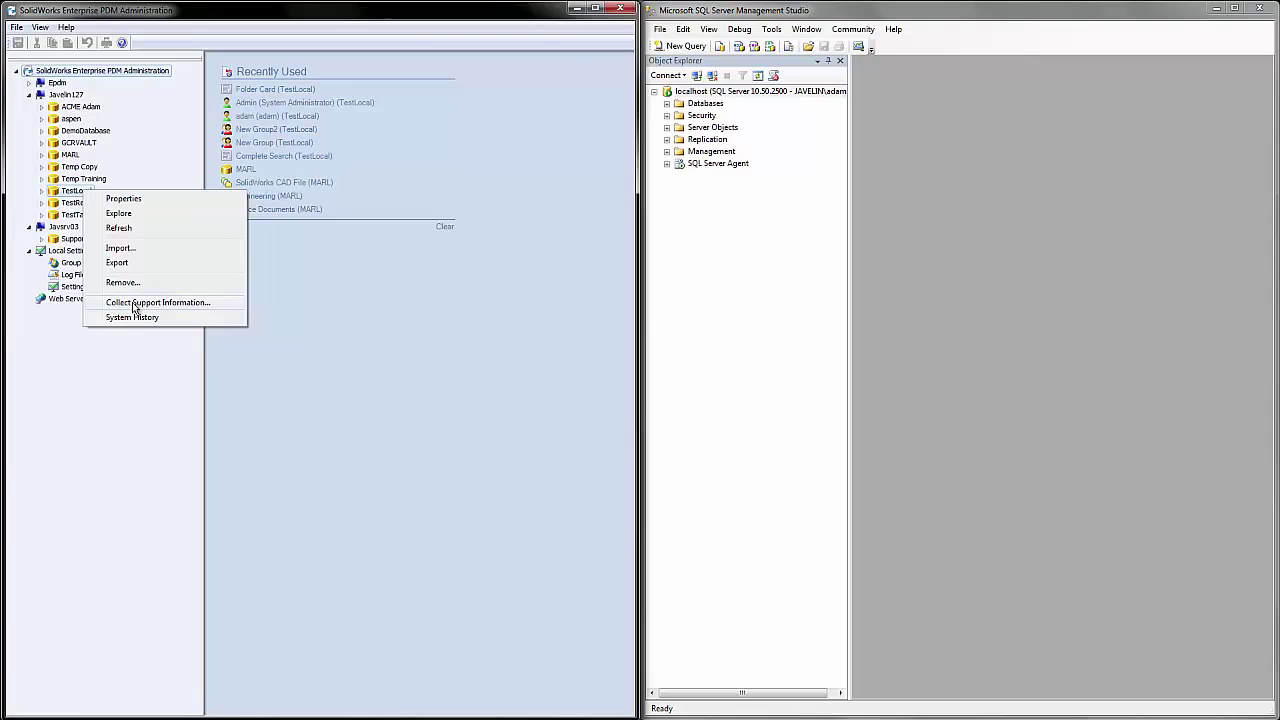
pyautogui.click(132, 303)
pyautogui.moveTo(135, 208); pyautogui.dragTo(224, 187)
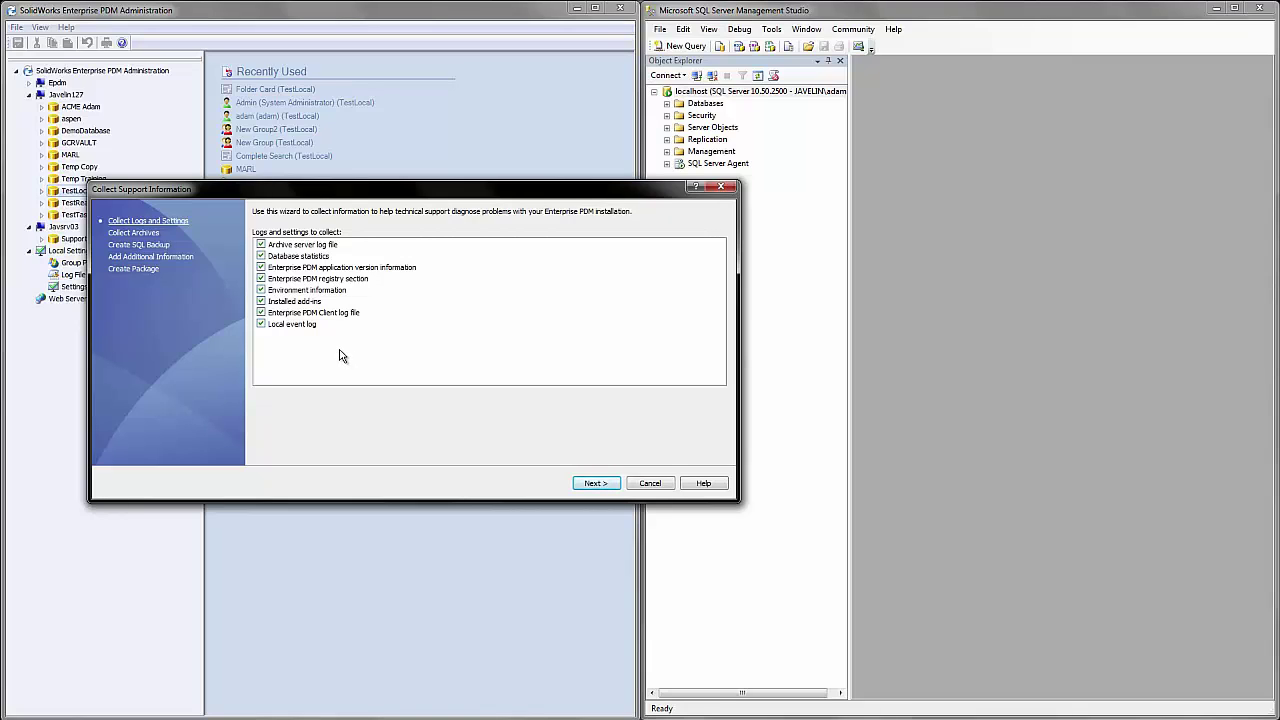
pyautogui.moveTo(329, 329); pyautogui.dragTo(288, 238)
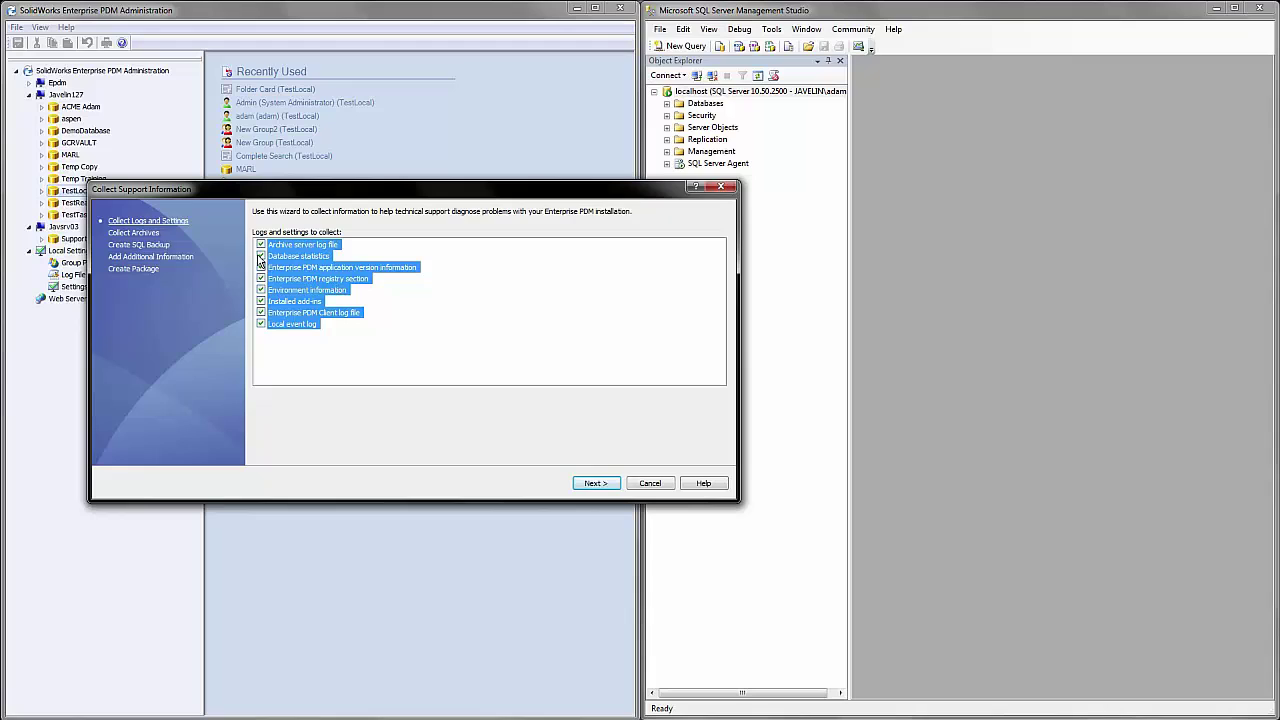
pyautogui.click(149, 246)
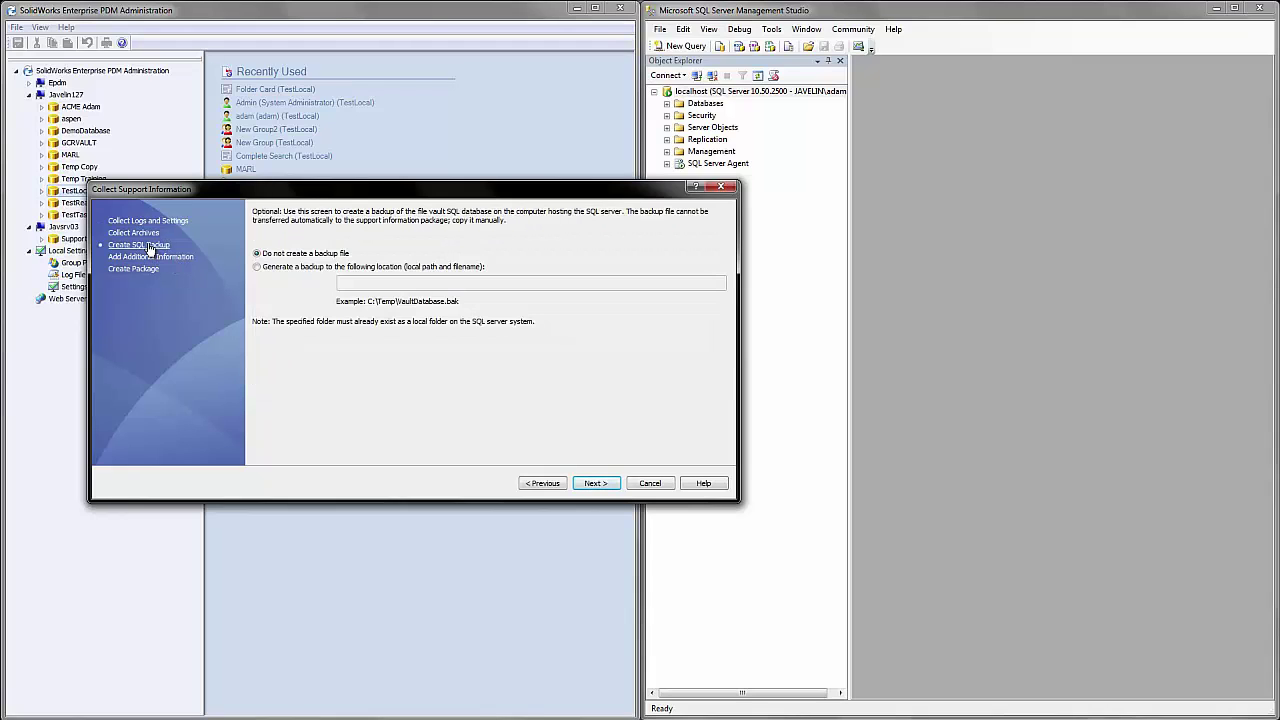
# - Generate a database backup to C:\SQL Backups\TestLocal.bak and move on to Create Package
pyautogui.click(286, 270)
pyautogui.click(381, 281)
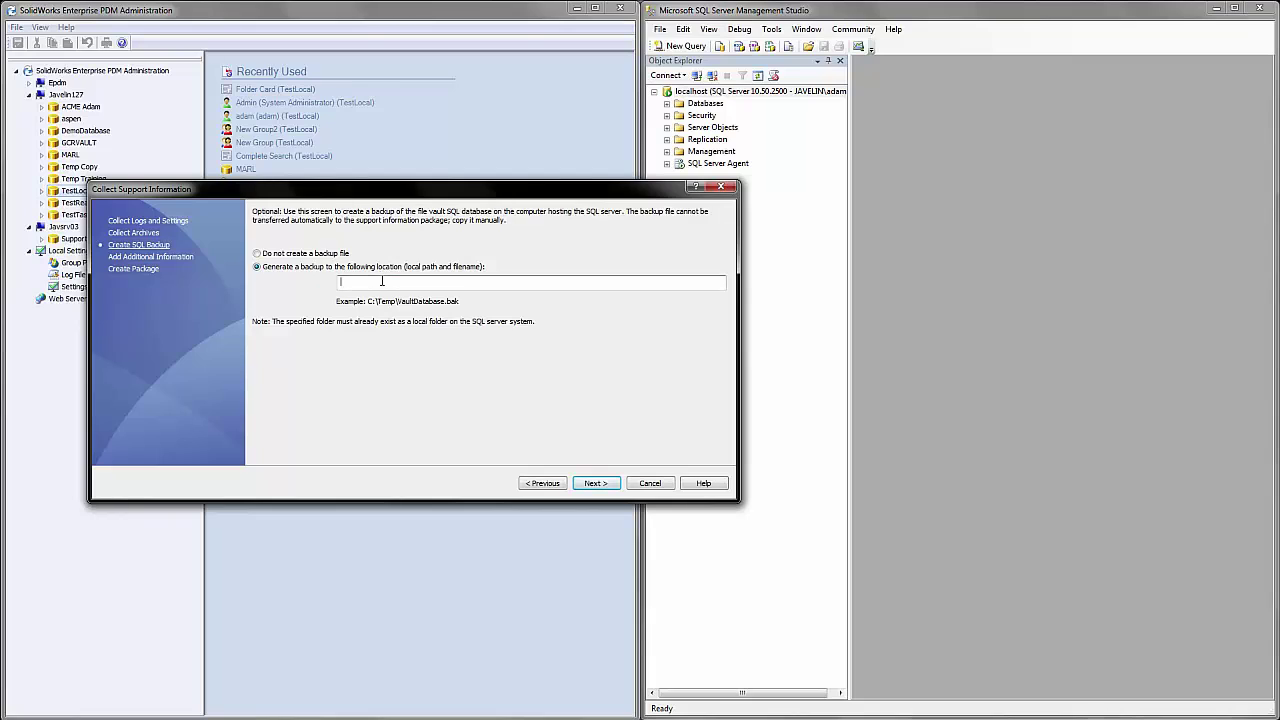
pyautogui.write('C:\\SQL Backups\\TestLocal.bak')
pyautogui.press('Home')
pyautogui.moveTo(393, 282); pyautogui.dragTo(427, 282)
pyautogui.click(425, 282)
pyautogui.doubleClick(434, 282)
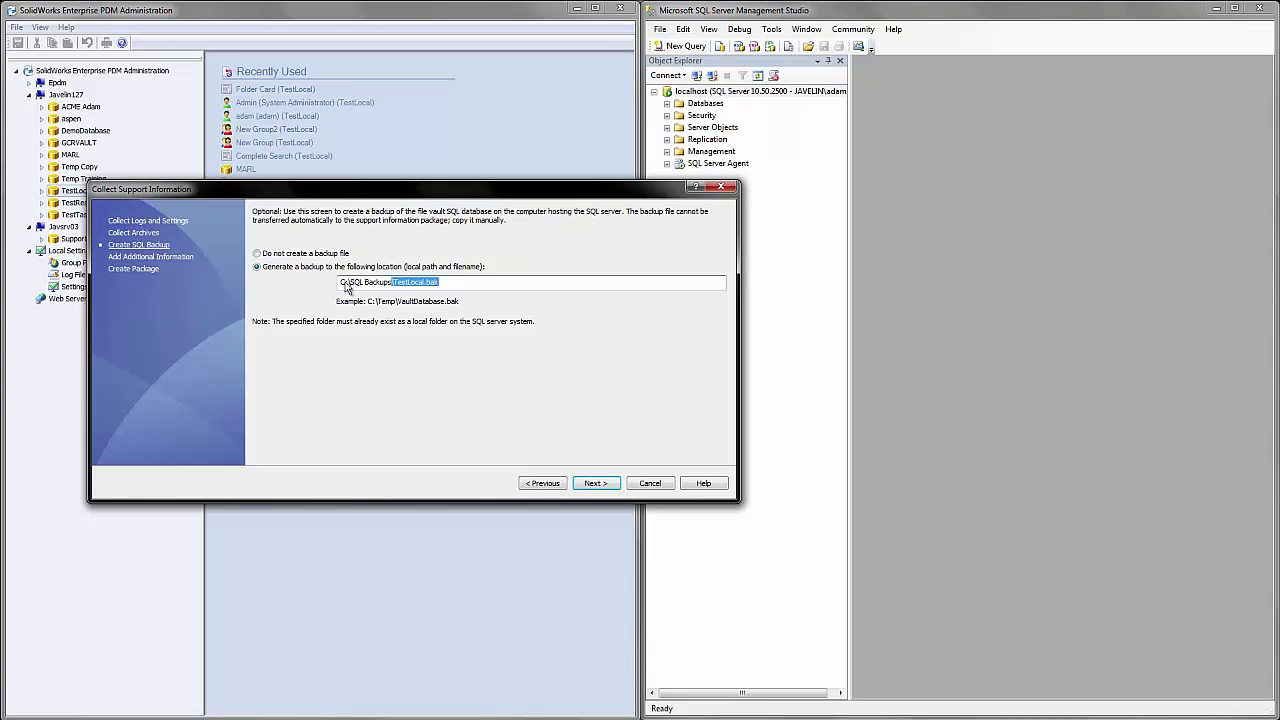
pyautogui.click(141, 270)
pyautogui.click(309, 300)
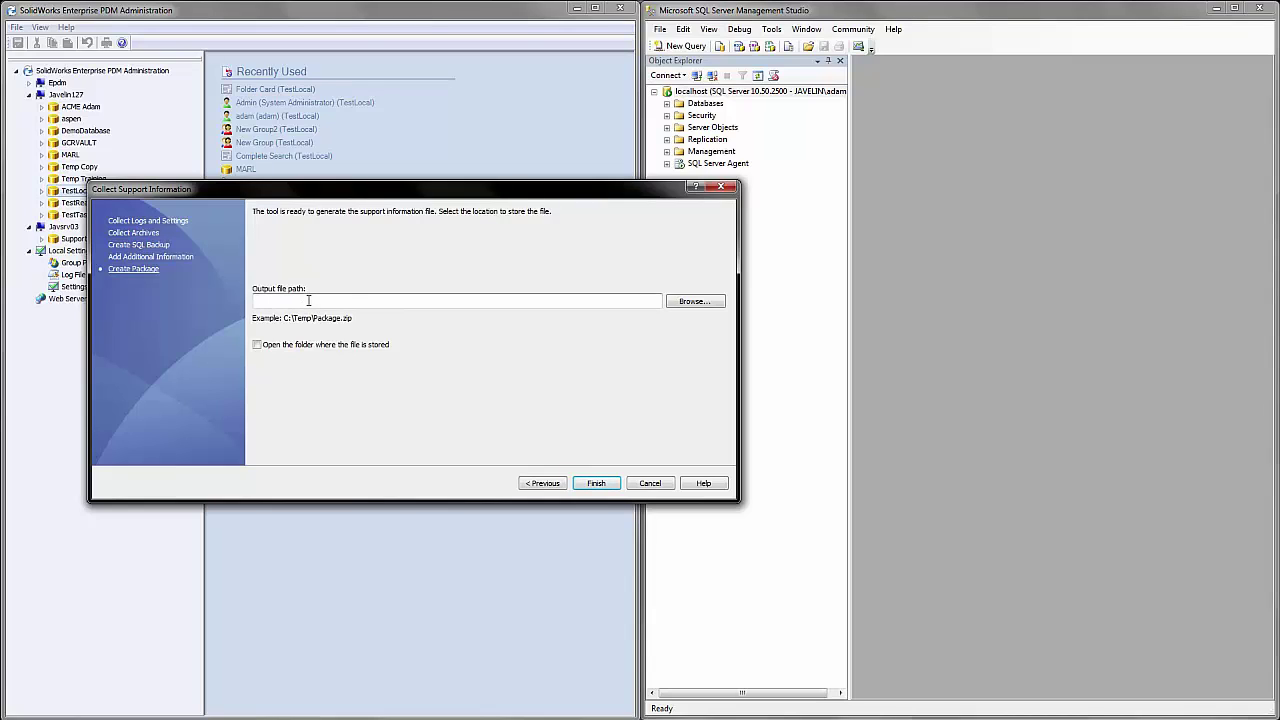
# - Set the output file path to C:\SQL Backups\TestLocal.zip, finish the wizard and acknowledge success
pyautogui.write('C:\\SQL Backups\\TestLocal.bak')
pyautogui.press('BackSpace')
pyautogui.press('BackSpace')
pyautogui.press('BackSpace')
pyautogui.write('zip')
pyautogui.click(595, 485)
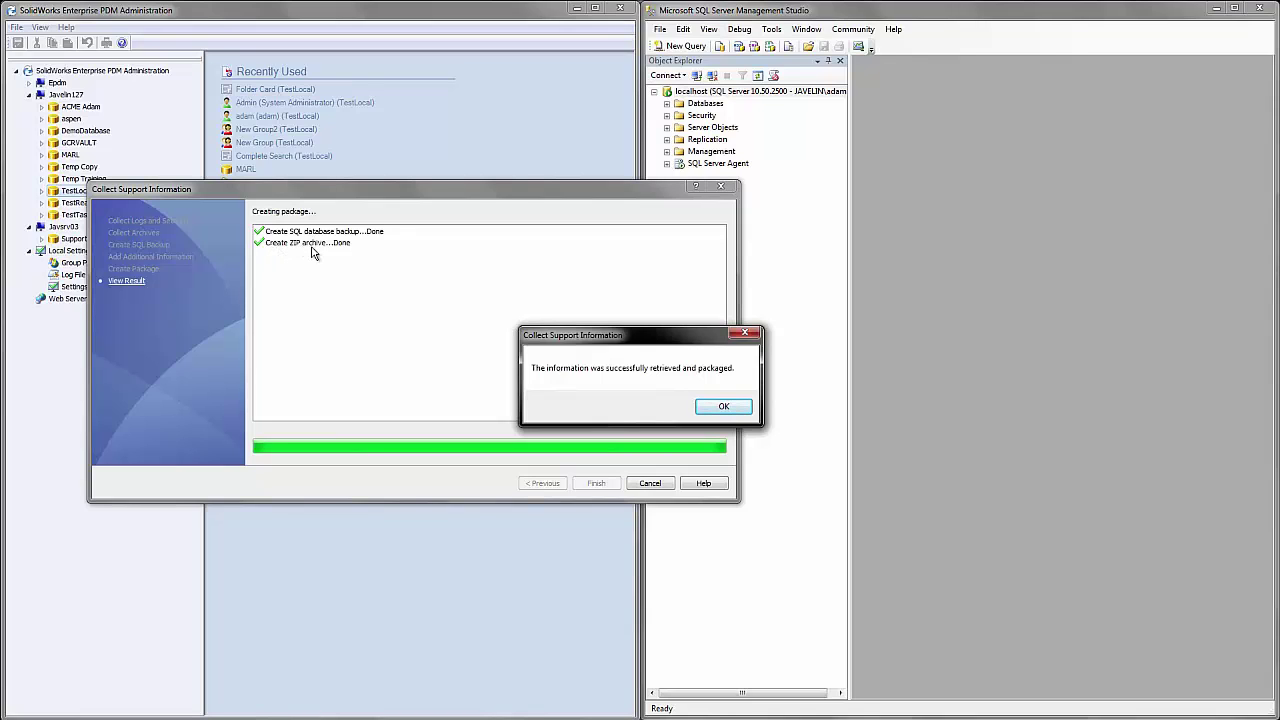
pyautogui.click(710, 410)
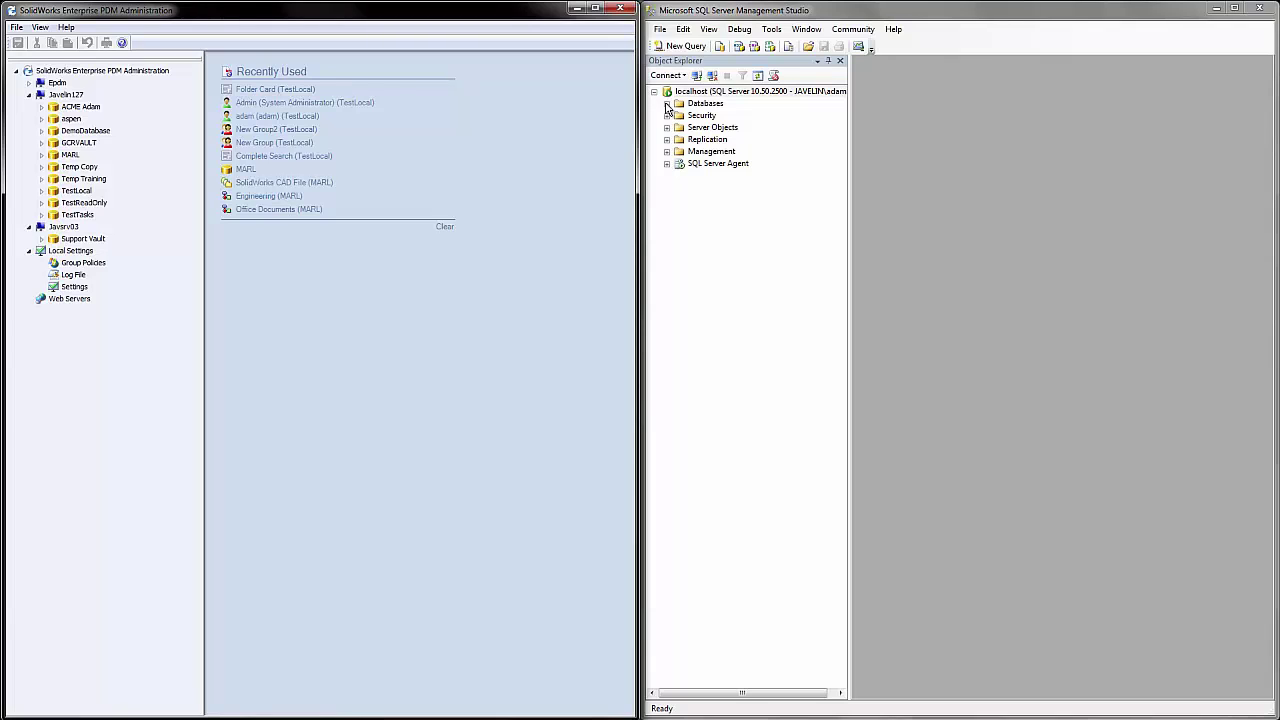
# - Expand Databases and open Tasks > Back Up for the EPDM_TestLocal database
pyautogui.click(666, 104)
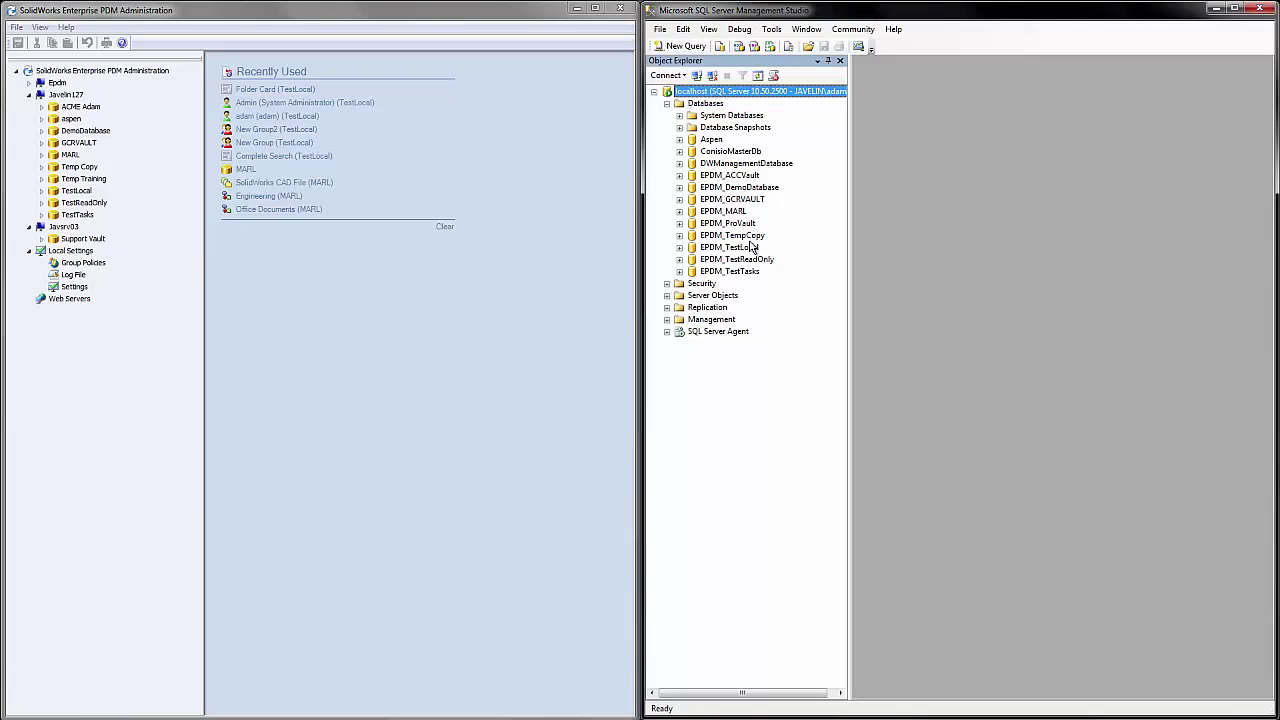
pyautogui.click(745, 250)
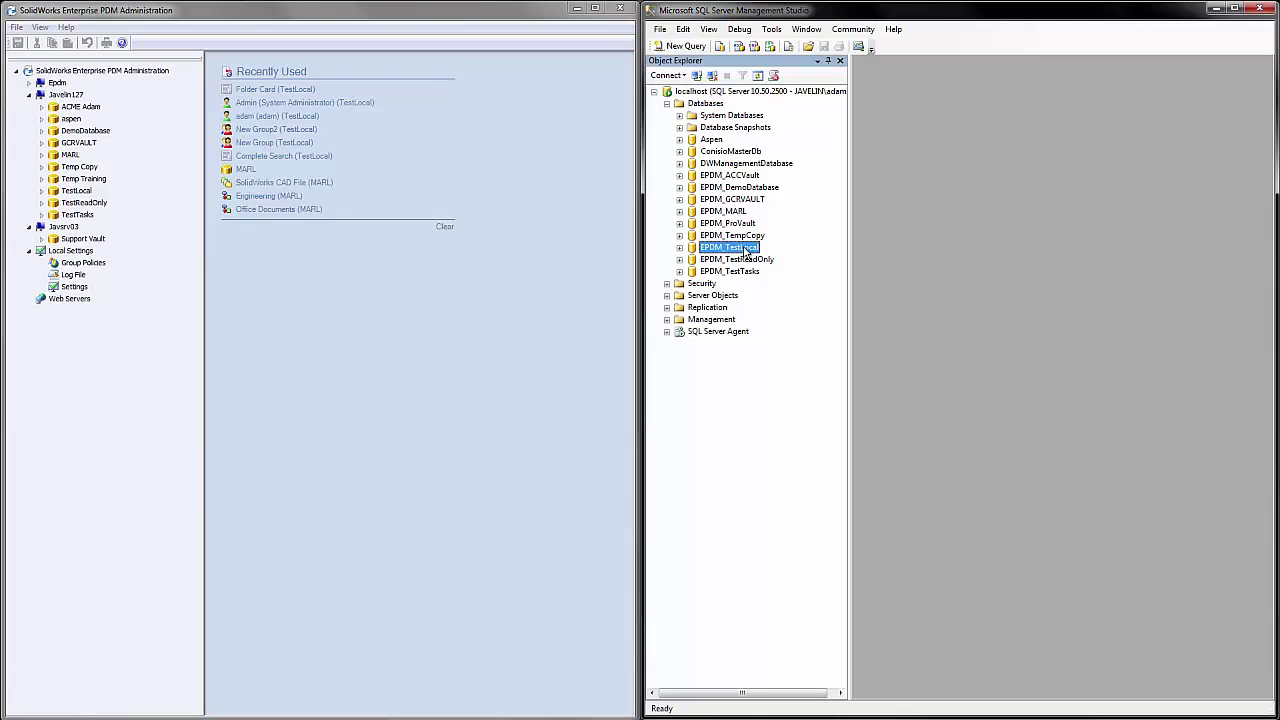
pyautogui.rightClick(745, 250)
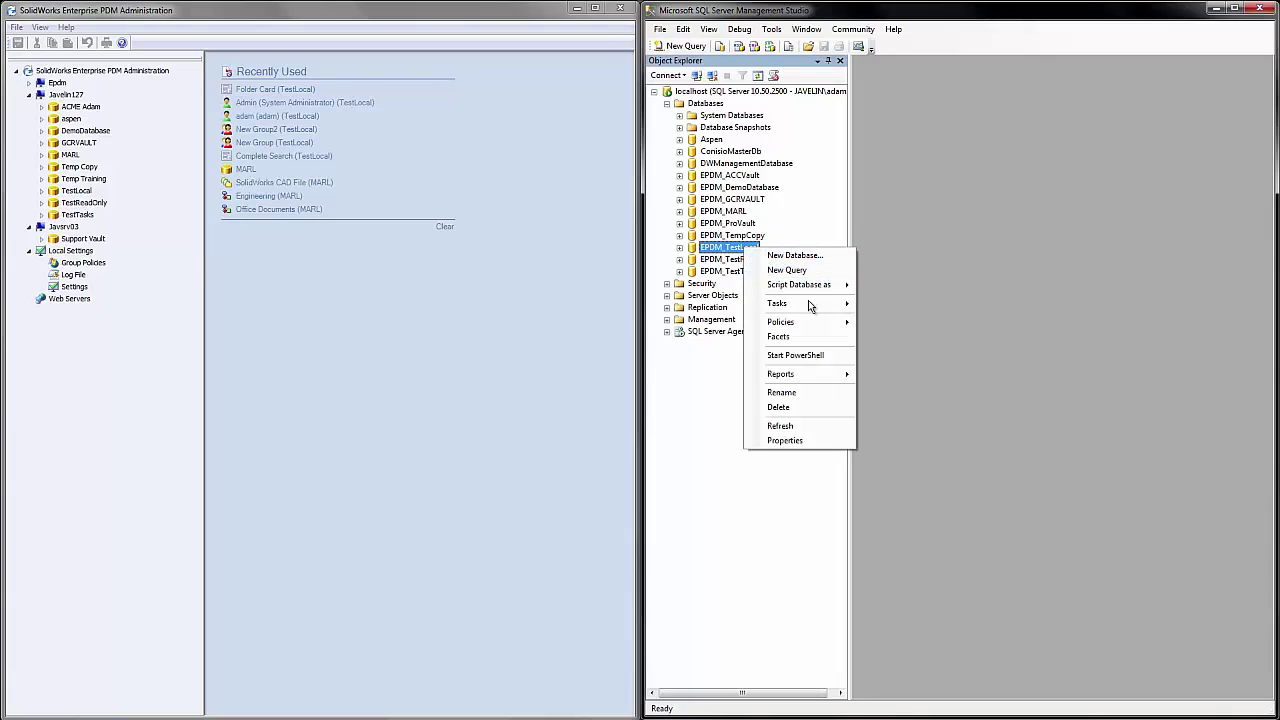
pyautogui.moveTo(810, 307)
pyautogui.click(937, 375)
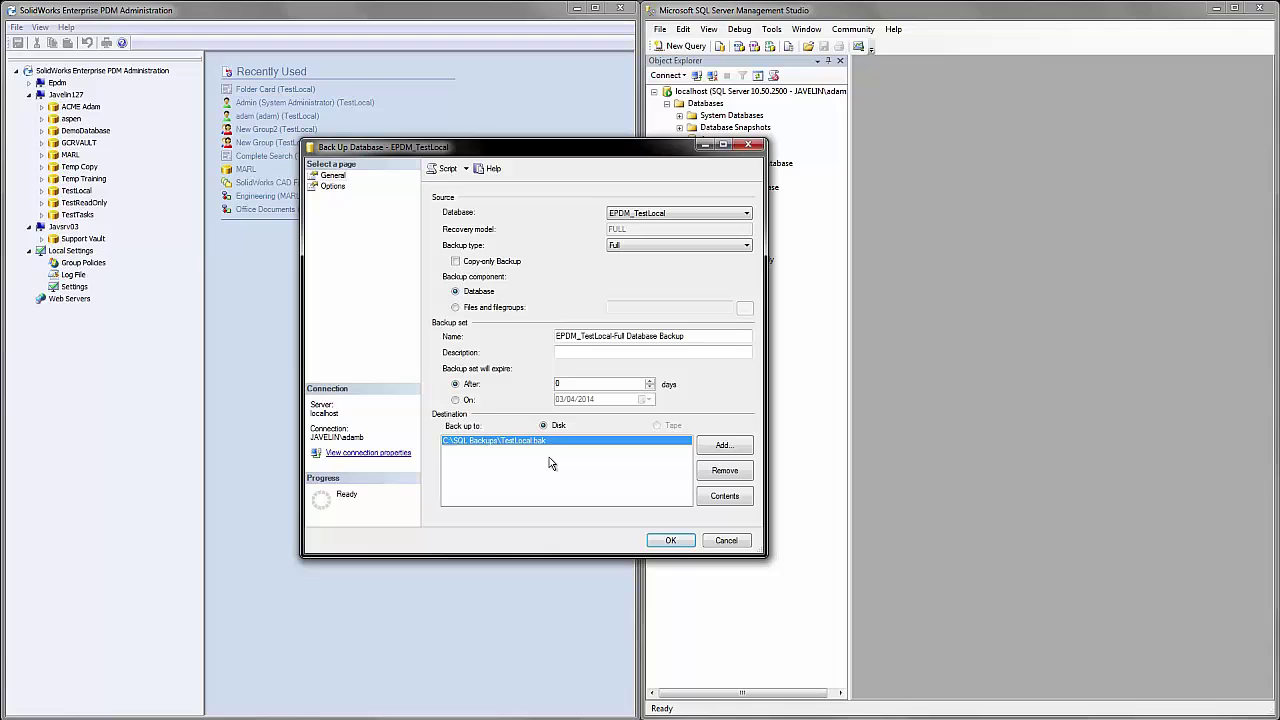
# - Choose 'Overwrite all existing backup sets' in Options, run the EPDM_TestLocal backup and confirm completion
pyautogui.click(334, 187)
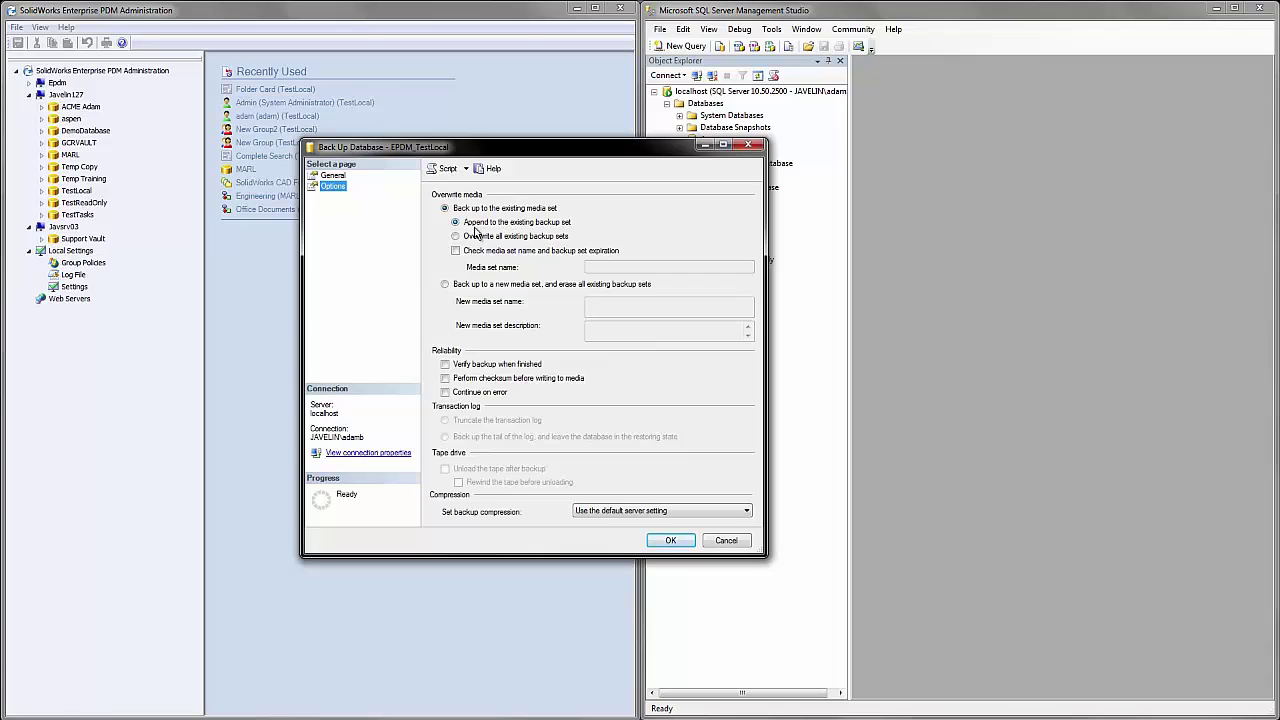
pyautogui.click(474, 237)
pyautogui.click(670, 541)
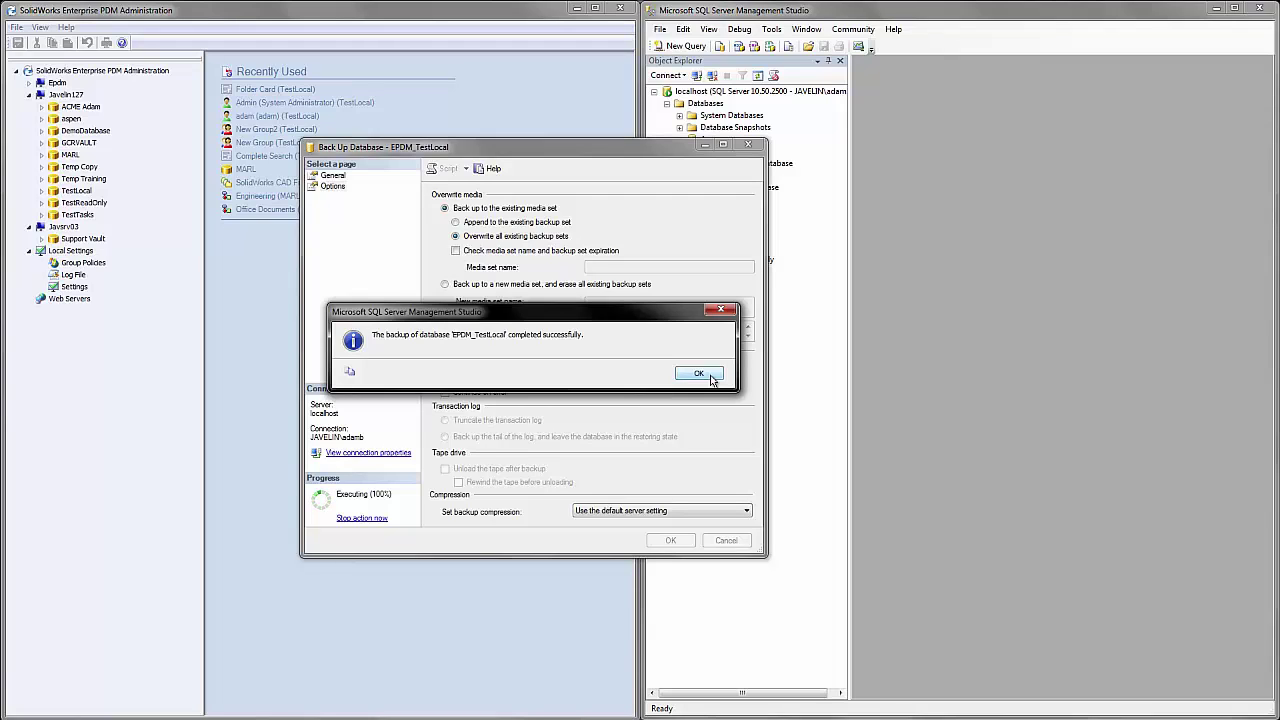
pyautogui.click(699, 374)
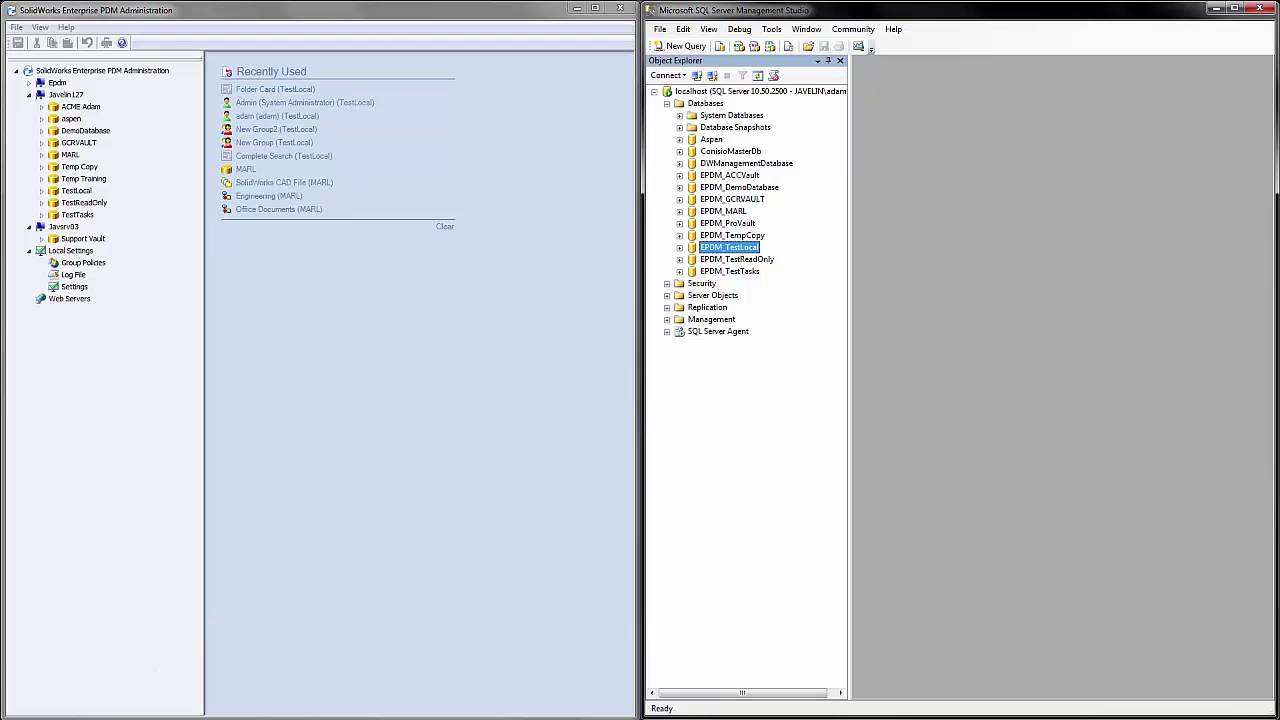
# - Switch to the Windows Explorer window showing the C:\SQL Backups folder
pyautogui.hotkey('alt', 'Tab')
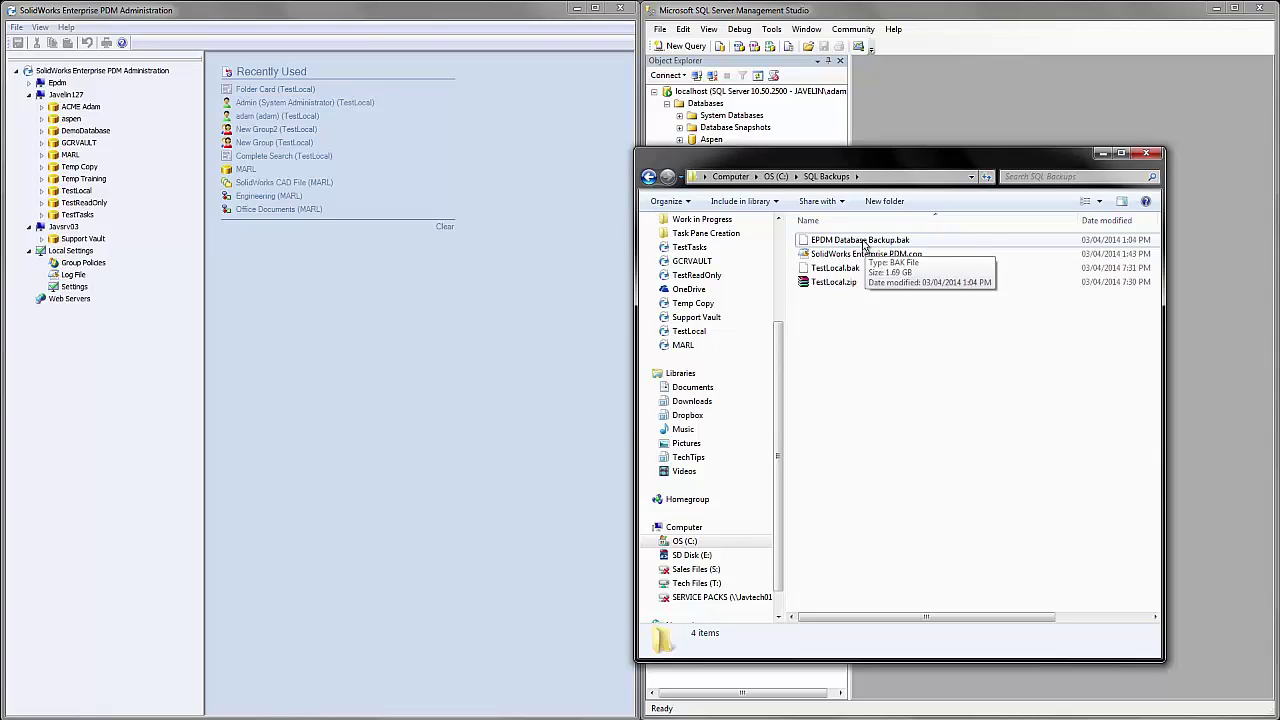
# - Drop EPDM Database Backup.bak into TestLocal.zip and select the .bak file to view its details
pyautogui.moveTo(865, 245); pyautogui.dragTo(845, 287)
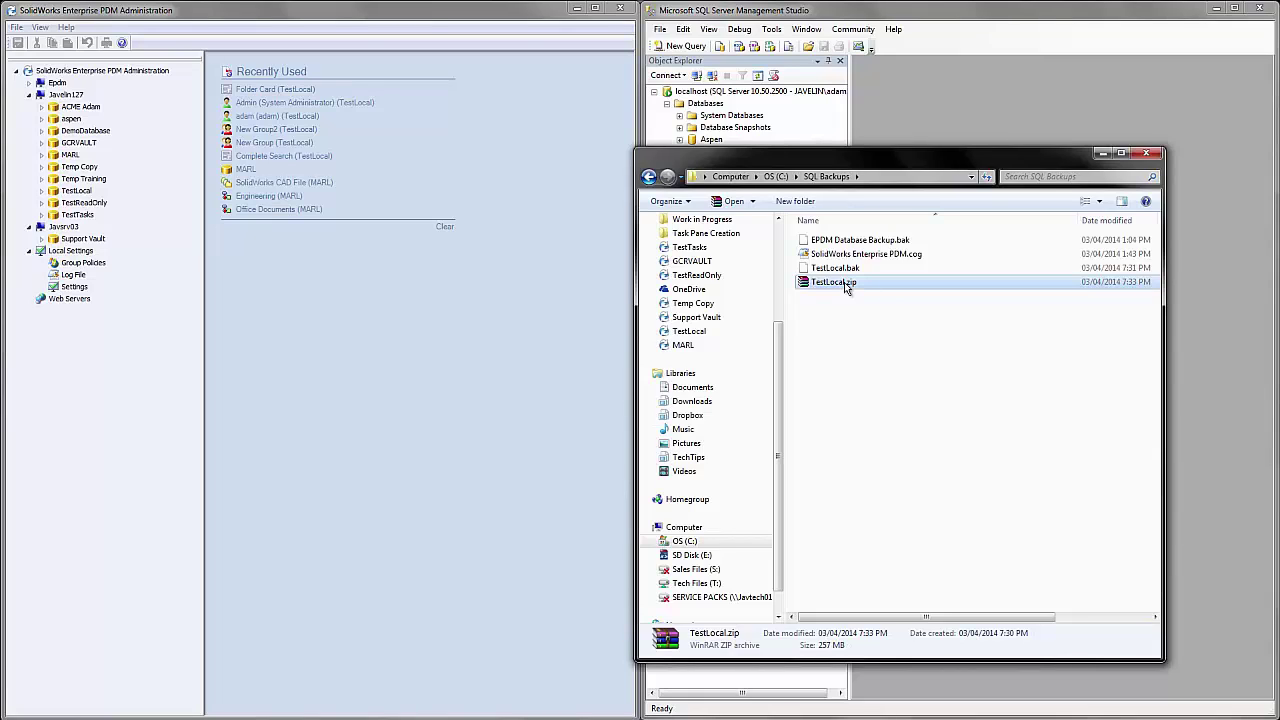
pyautogui.click(855, 243)
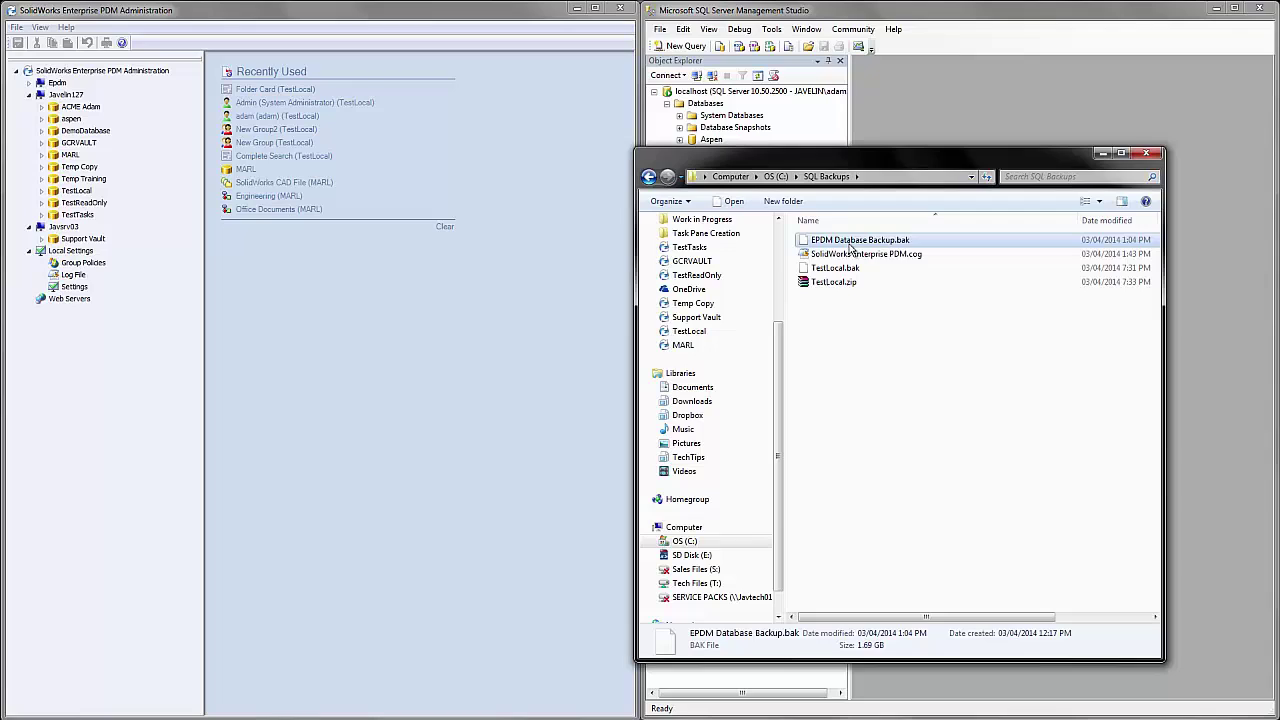